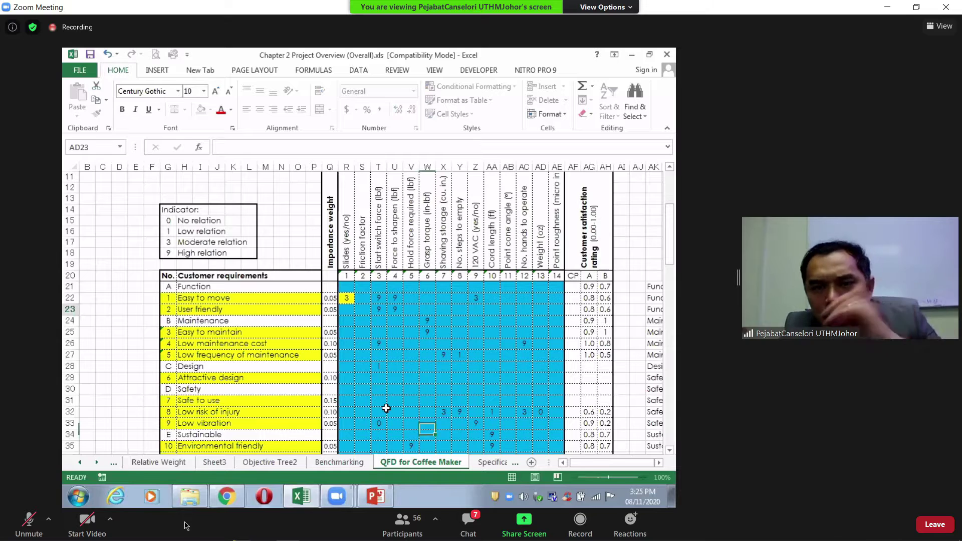
Step: Review the relation scores in the QFD matrix, selecting the Easy to move score under Start switch force
key(Down)
key(Down)
key(Down)
key(Left)
key(Left)
scroll(406, 361, down, 1)
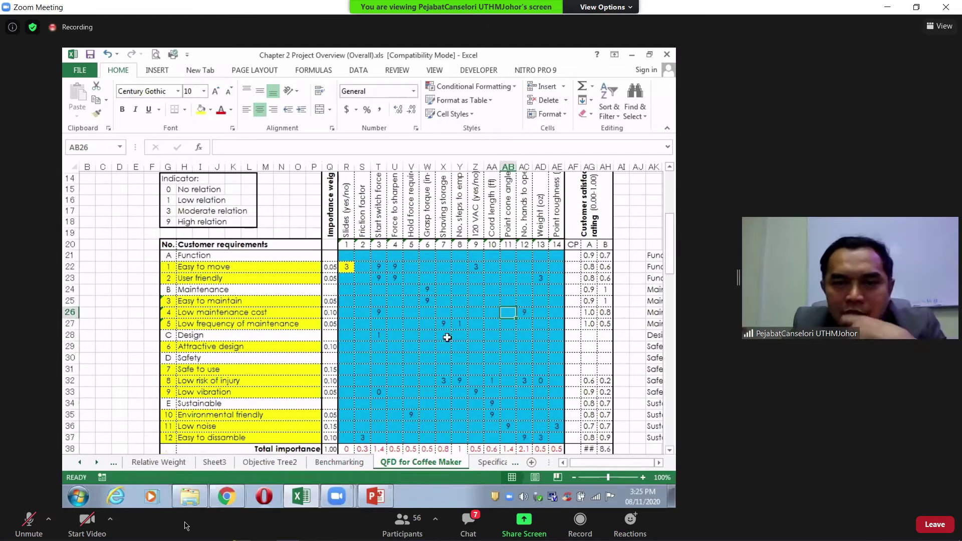
click(382, 267)
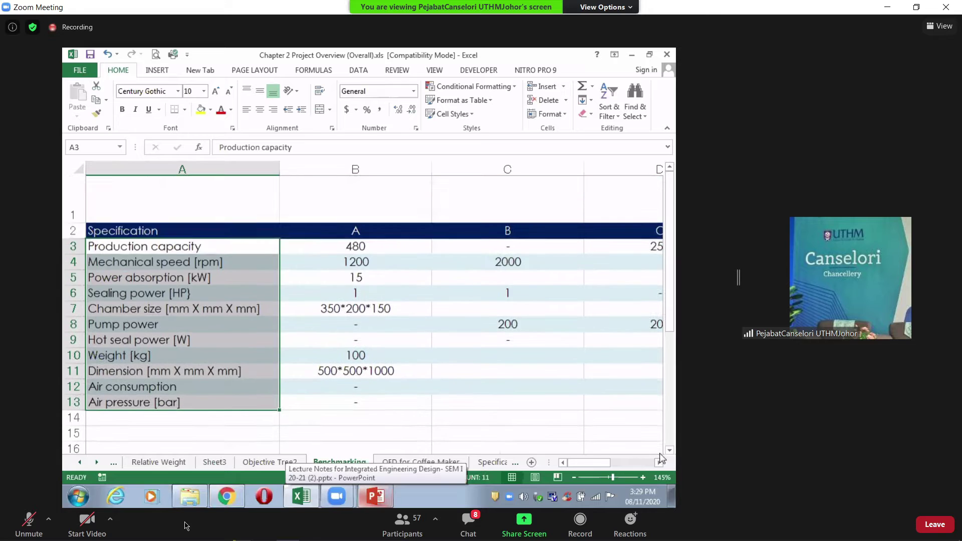
Step: Copy the specification values of products A, B and C (B3:D13) from the Benchmarking sheet
drag(672, 166, 670, 427)
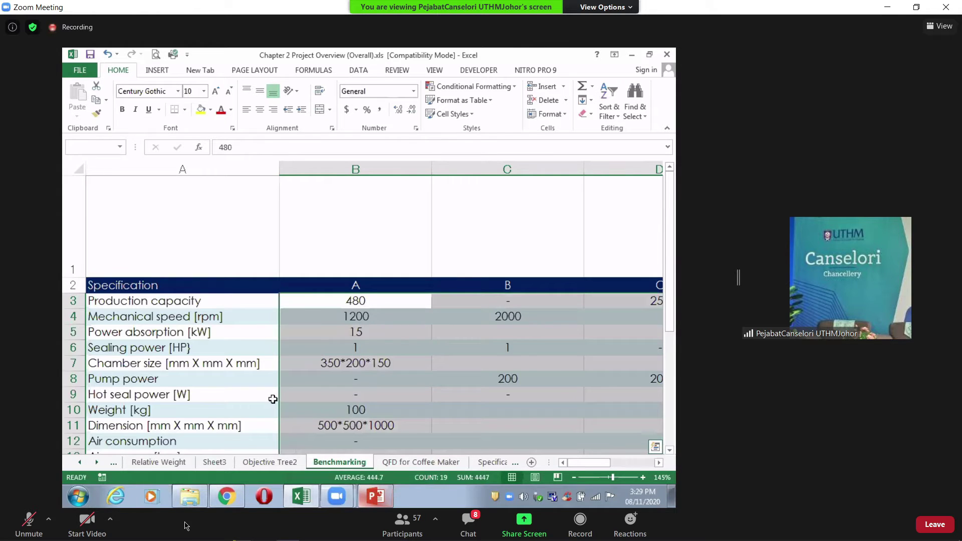
click(670, 451)
click(671, 450)
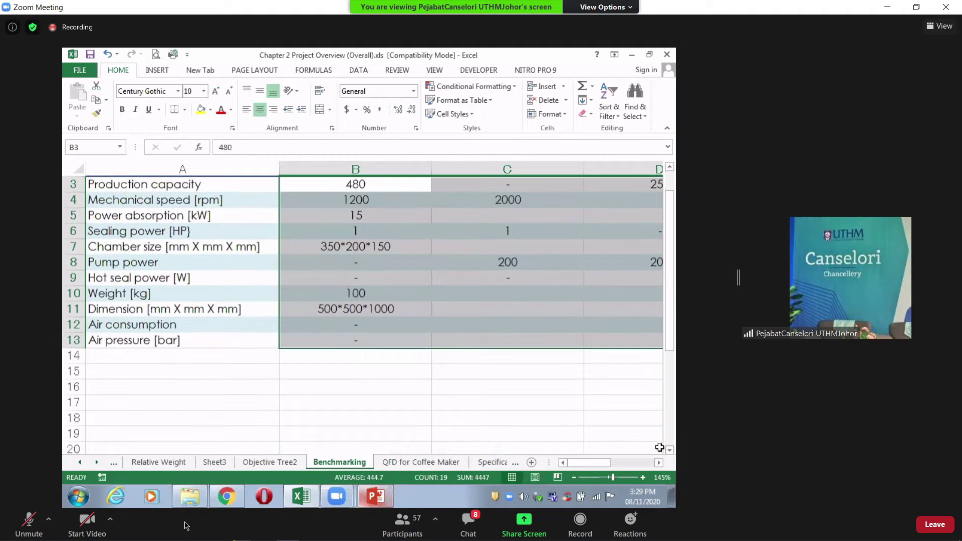
scroll(175, 206, up, 1)
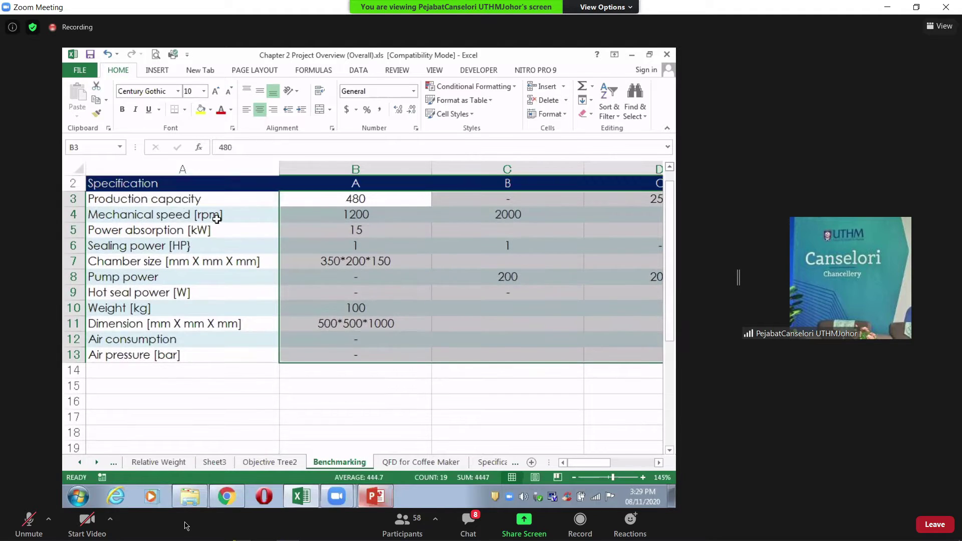
scroll(240, 215, right, 1)
right_click(272, 220)
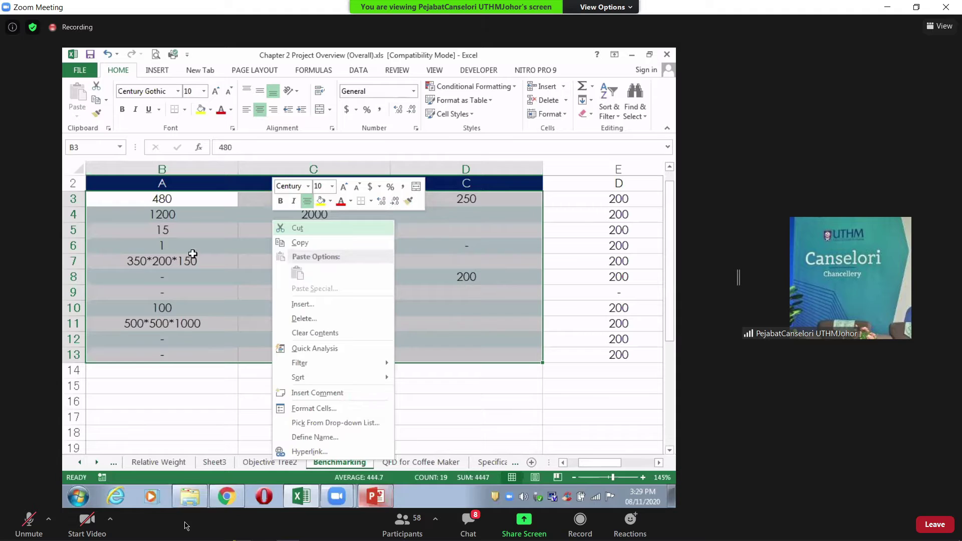
key(ctrl+c)
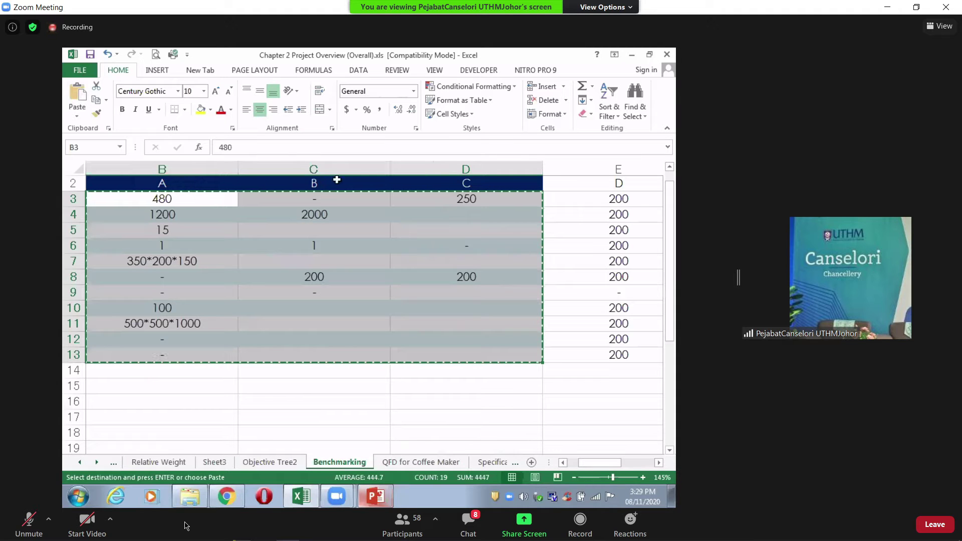
Step: Compare the A, B and C columns on the Benchmarking sheet with the performance rows on the QFD for Coffee Maker sheet
drag(113, 181, 438, 180)
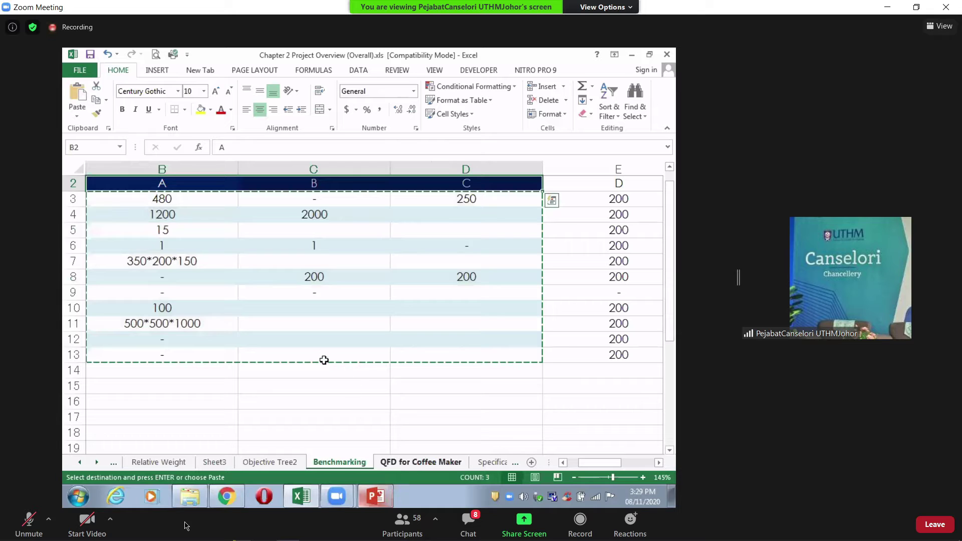
key(ctrl+Page_Down)
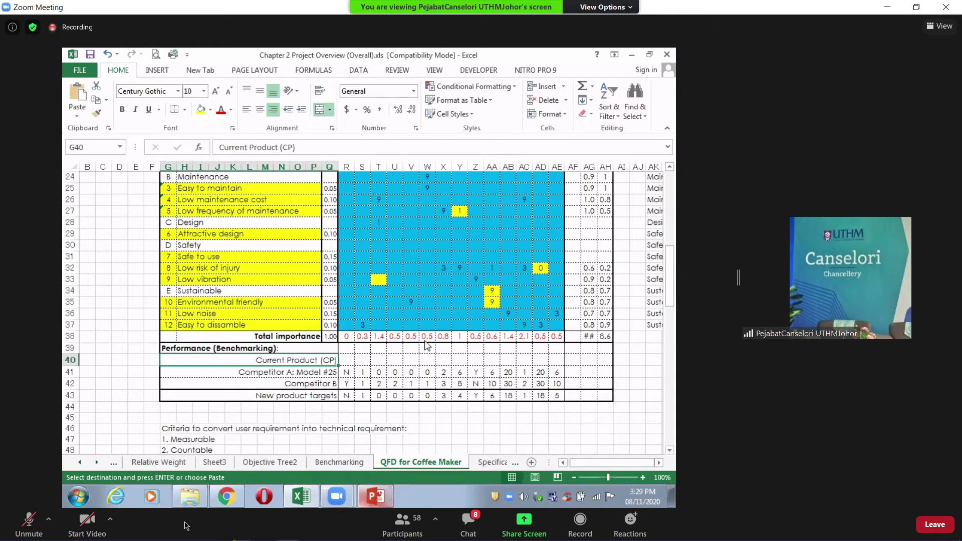
key(ctrl+Down)
click(109, 55)
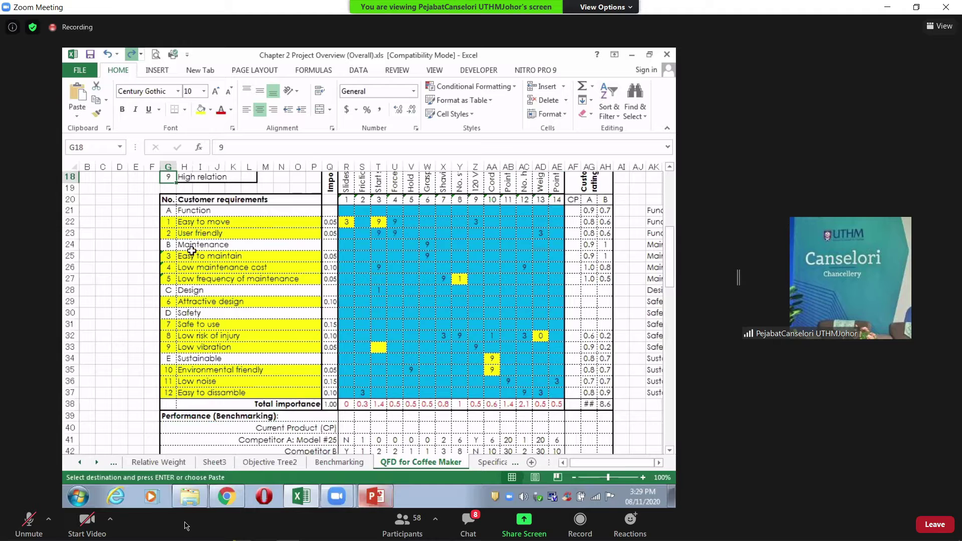
scroll(215, 248, down, 3)
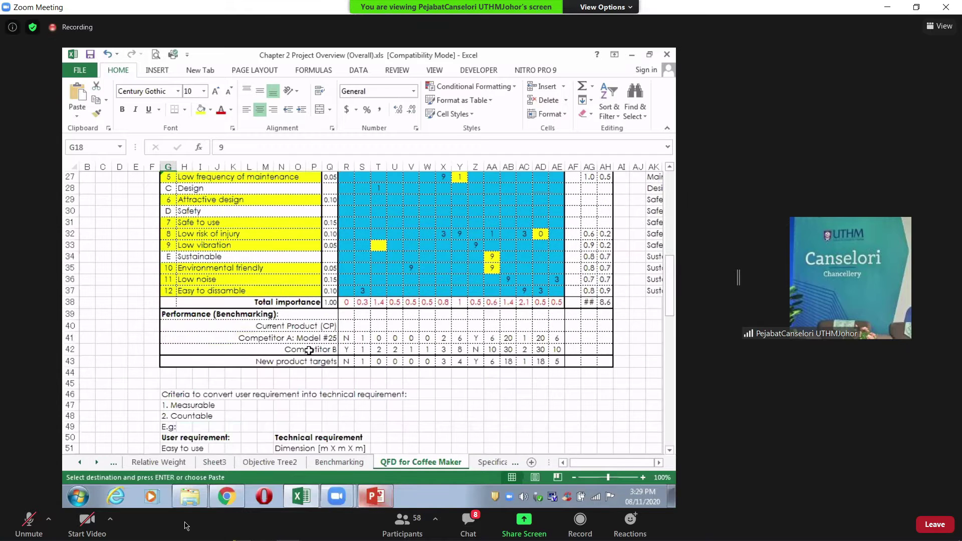
key(ctrl+z)
click(361, 458)
key(ctrl+Page_Down)
Step: Paste the copied data at R40 as transposed values and clear the leftover entries in AC40:AE42
right_click(344, 327)
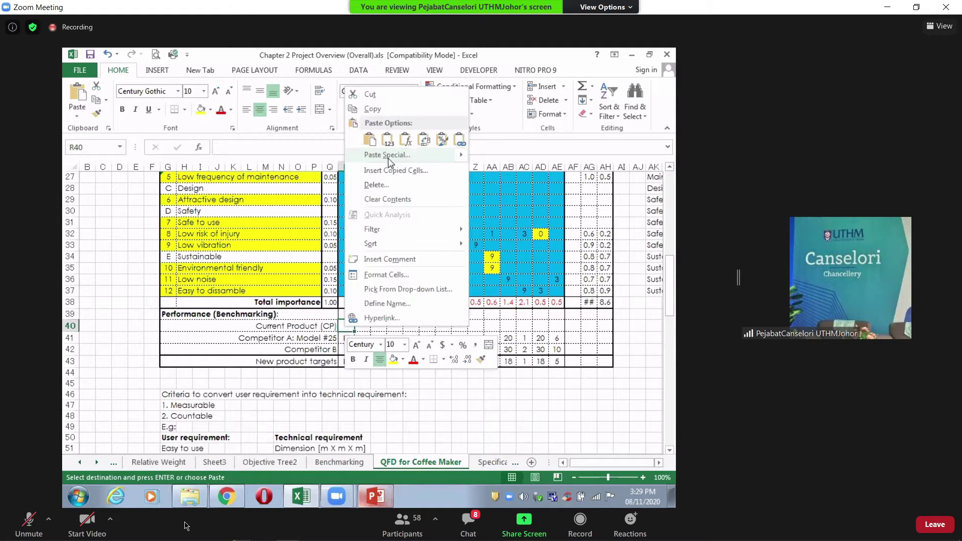
click(388, 156)
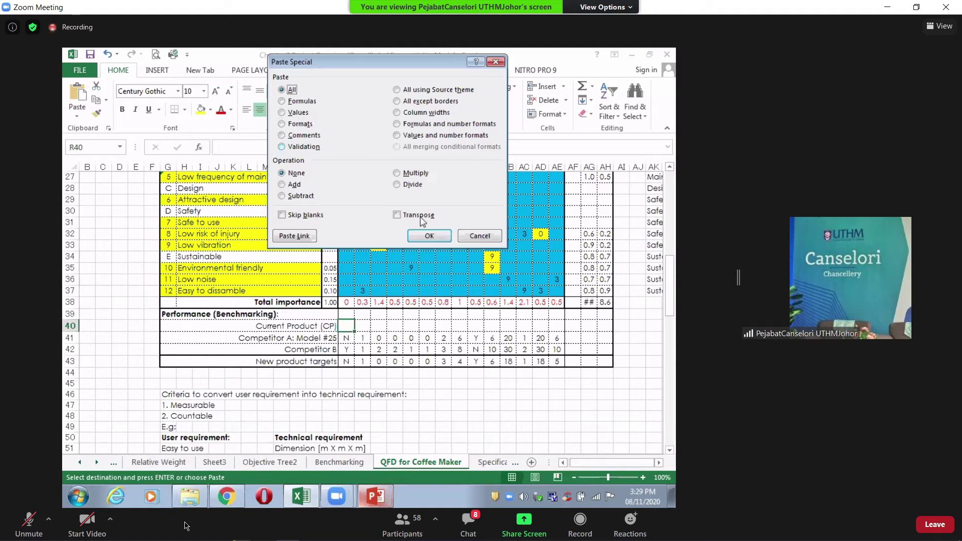
key(v)
key(e)
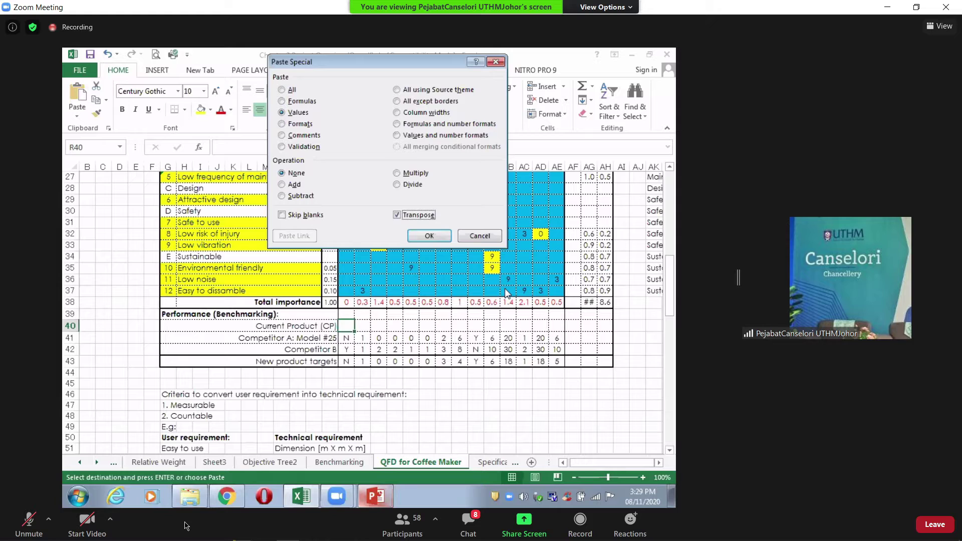
click(430, 237)
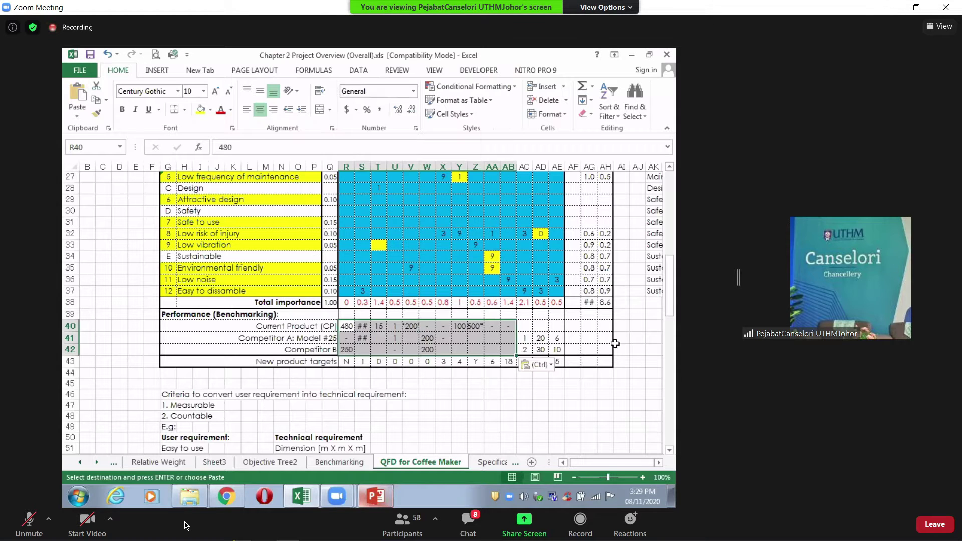
drag(528, 329, 557, 350)
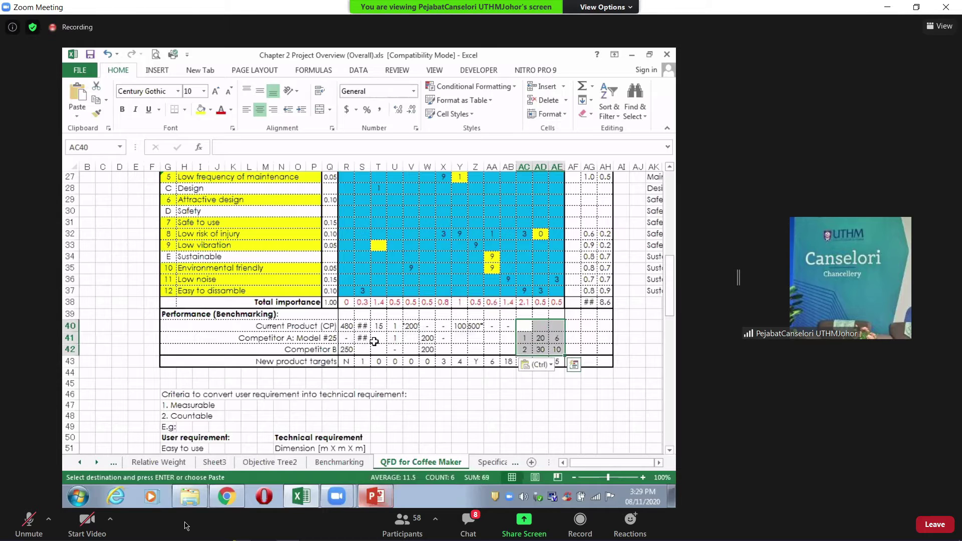
key(Delete)
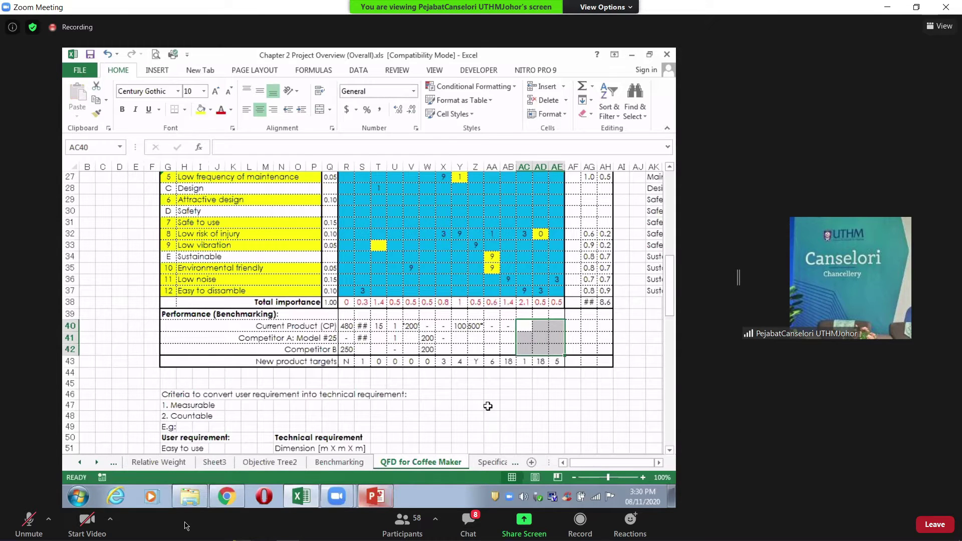
Step: Review the importance weights in column Q of the QFD matrix, including the Sustainable group in Q35:Q37
scroll(487, 406, up, 1)
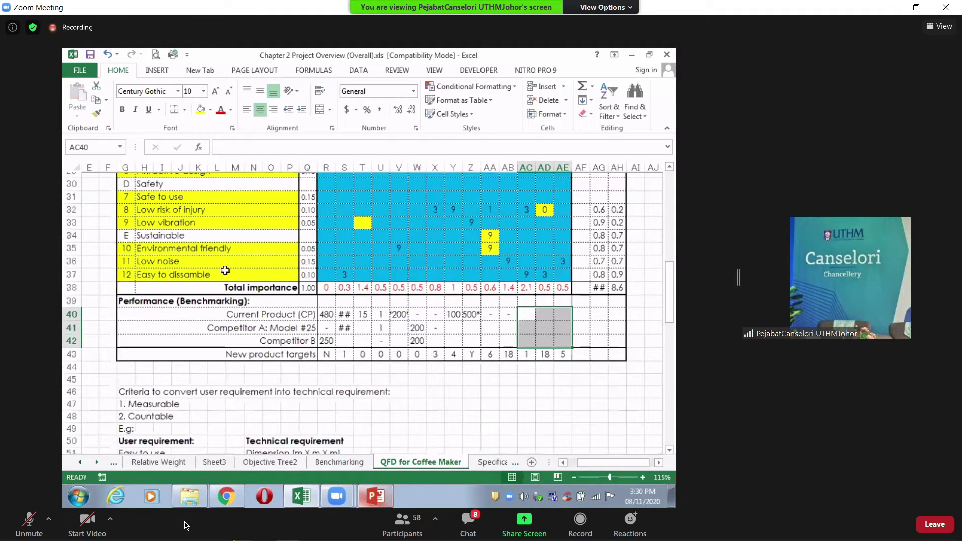
scroll(299, 74, up, 1)
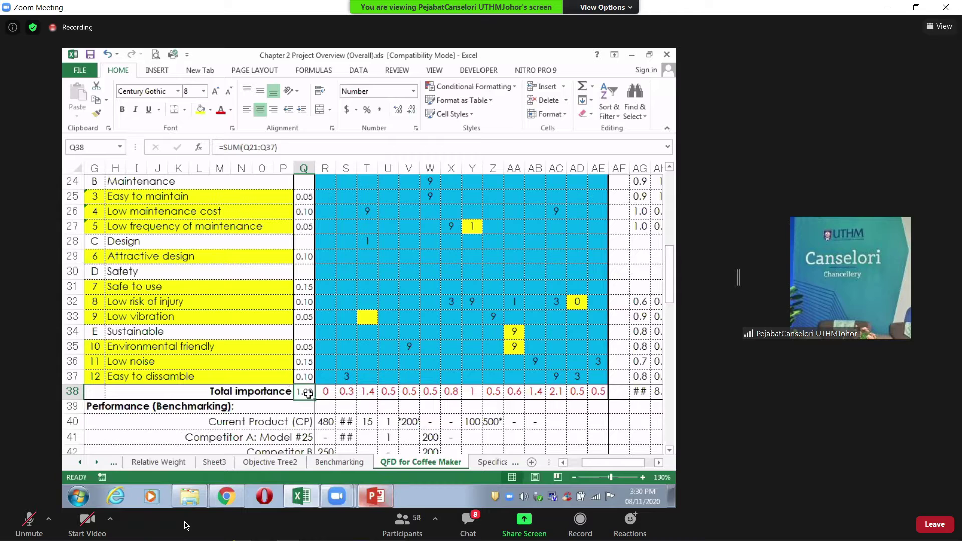
click(307, 376)
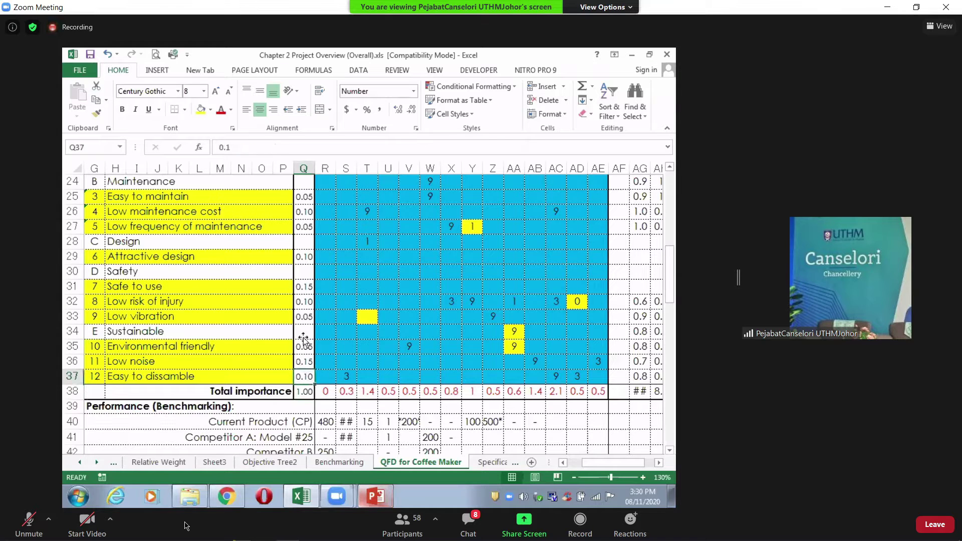
shift+click(303, 343)
scroll(307, 329, up, 1)
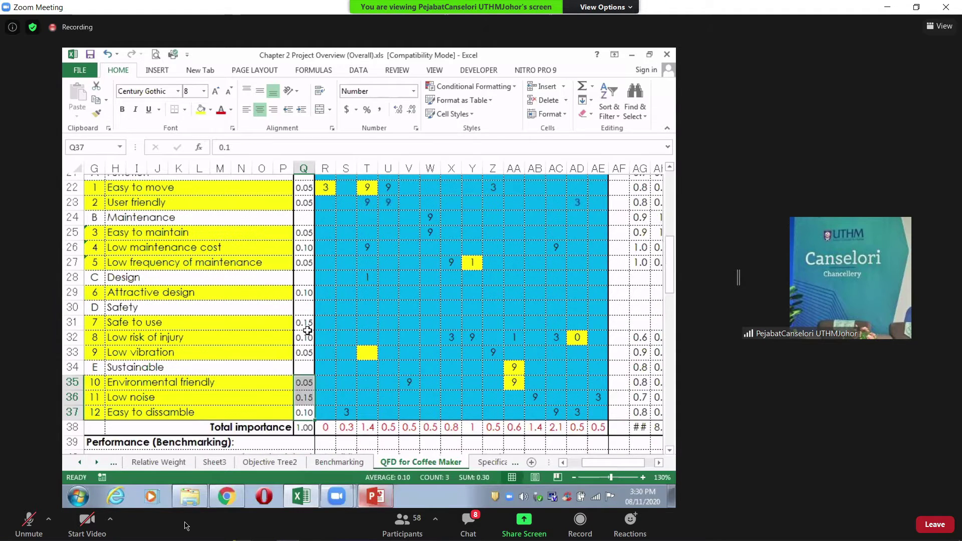
scroll(308, 305, up, 1)
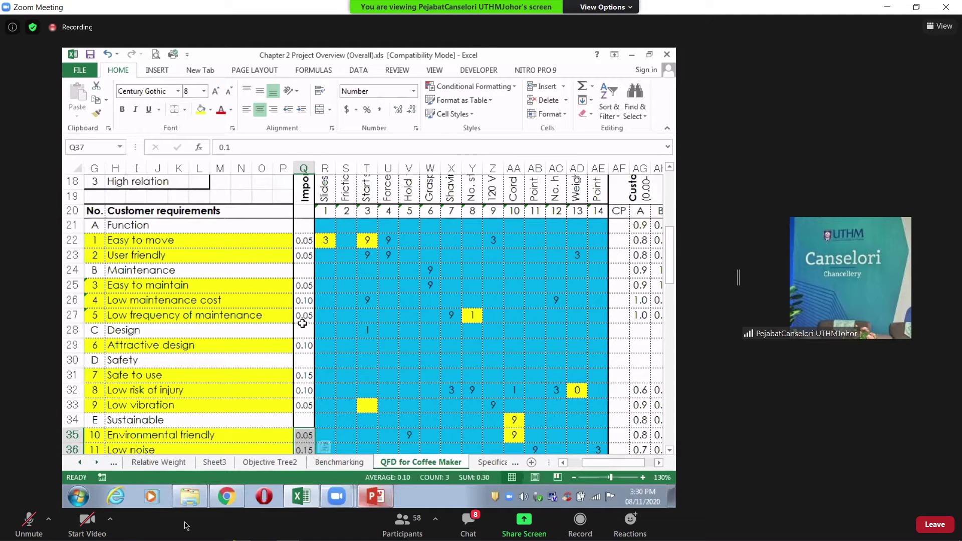
scroll(296, 440, down, 1)
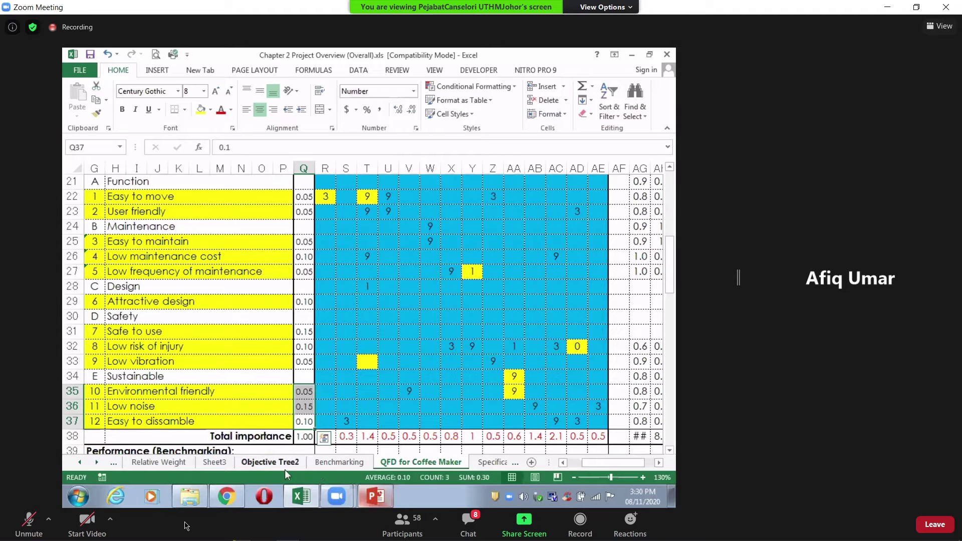
Step: Look at the Objective Tree2 sheet and examine the G25 weight formula under O1111 on the Relative Weight sheet
click(271, 463)
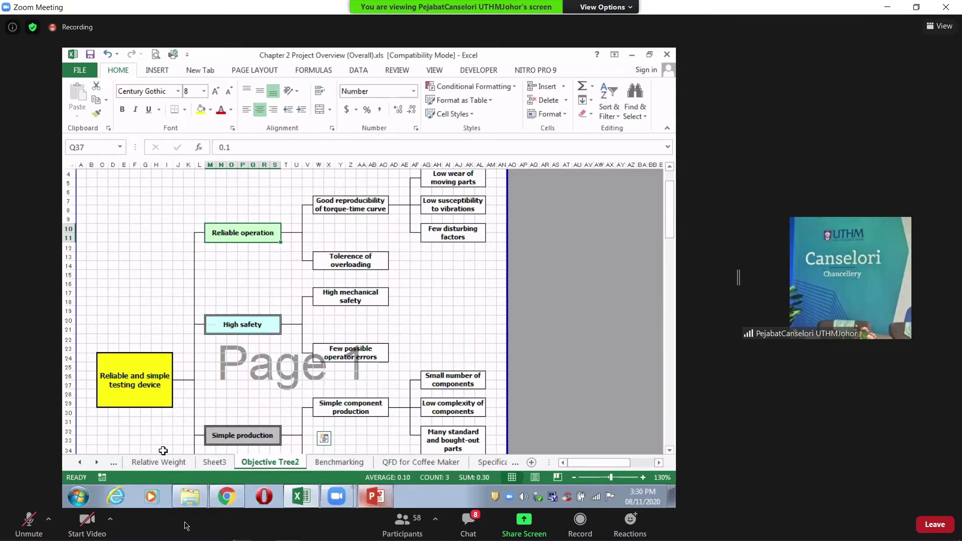
key(ctrl+Page_Up)
key(ctrl+Page_Up)
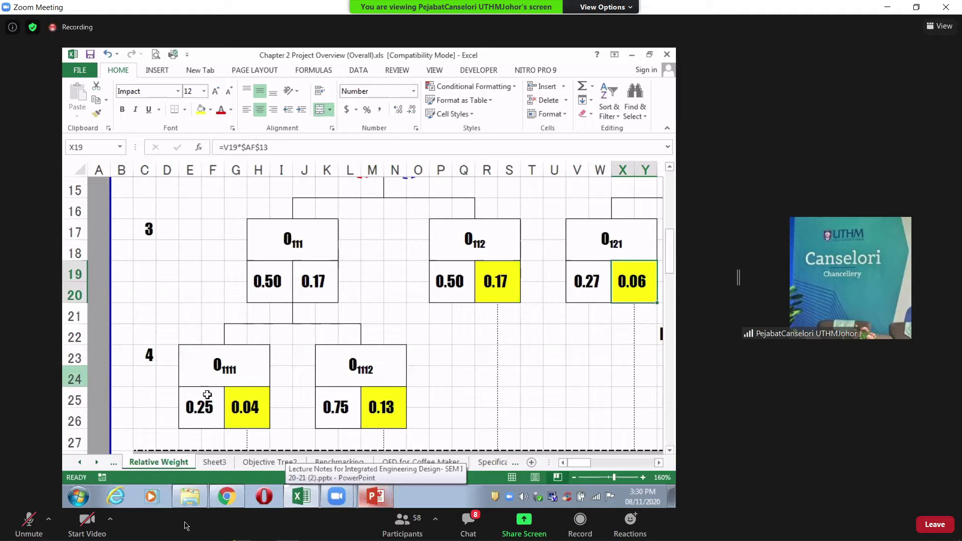
click(247, 416)
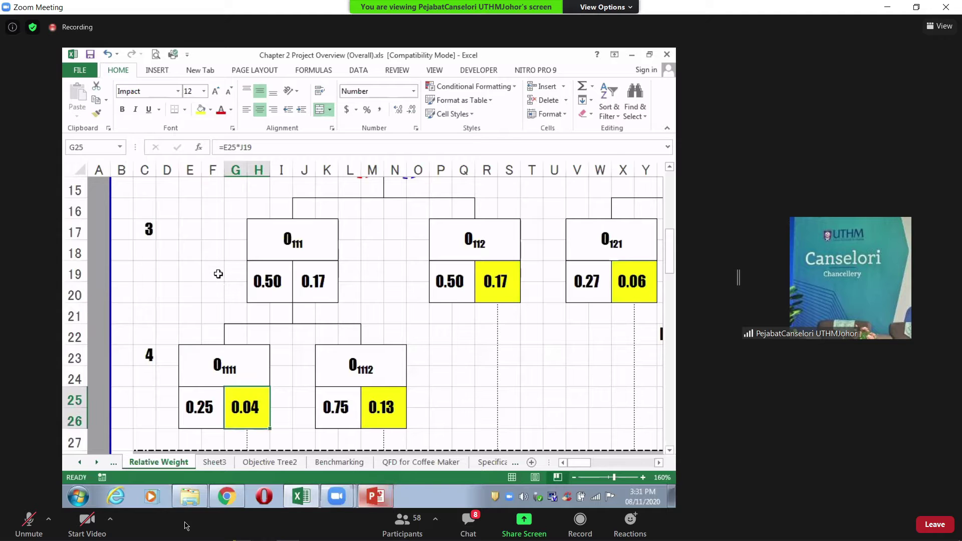
scroll(218, 275, up, 1)
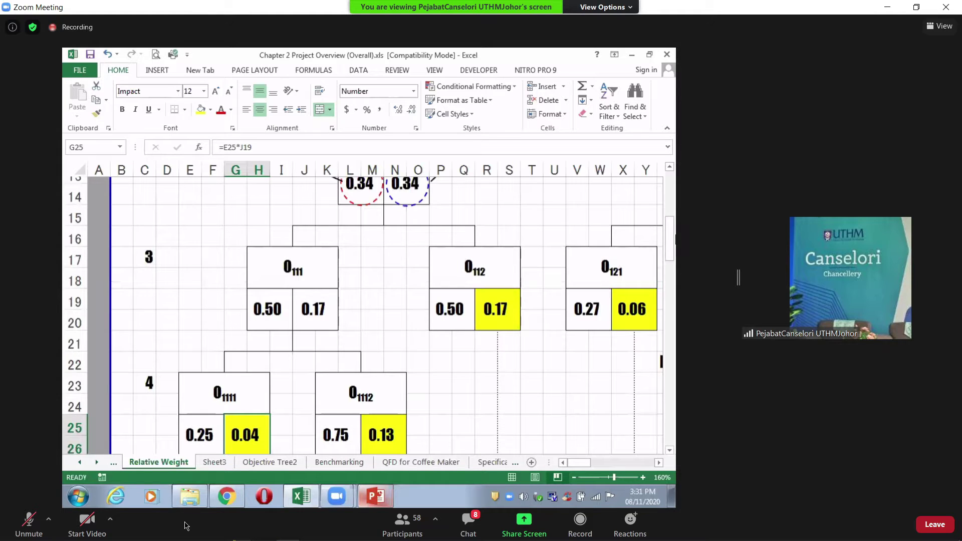
scroll(610, 239, up, 3)
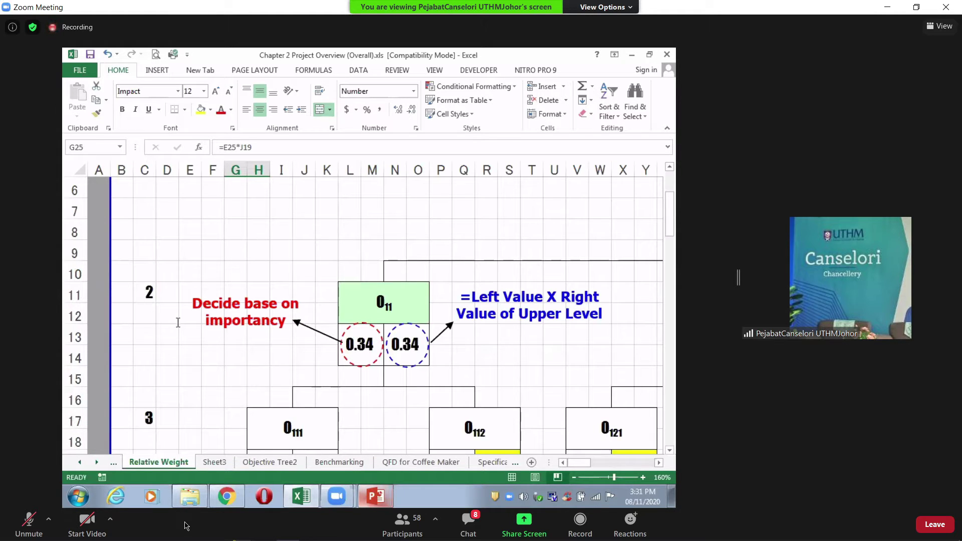
Step: Walk through levels 2, 3 and 4 of the relative weight tree, selecting each level number in column C
click(148, 292)
scroll(144, 349, down, 1)
scroll(174, 361, down, 1)
click(147, 355)
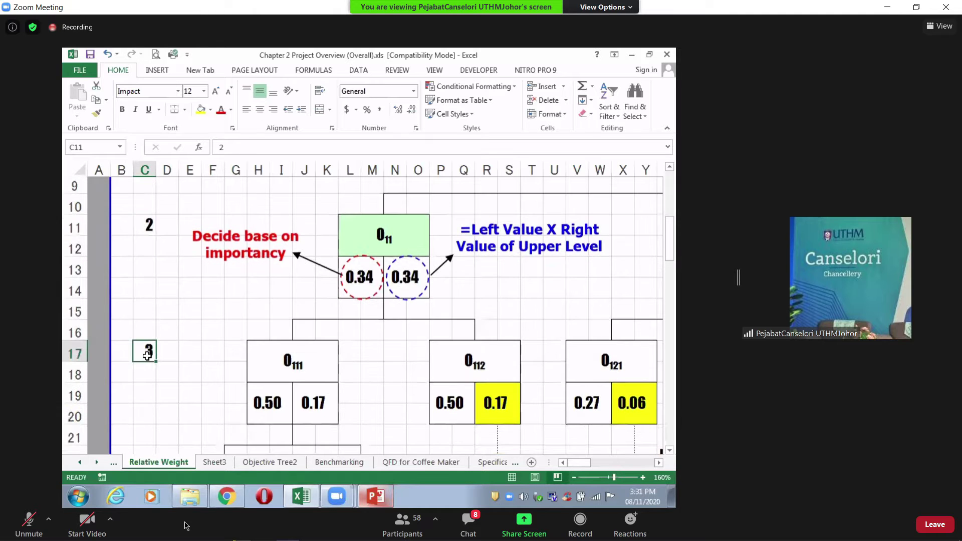
scroll(183, 345, down, 2)
click(147, 355)
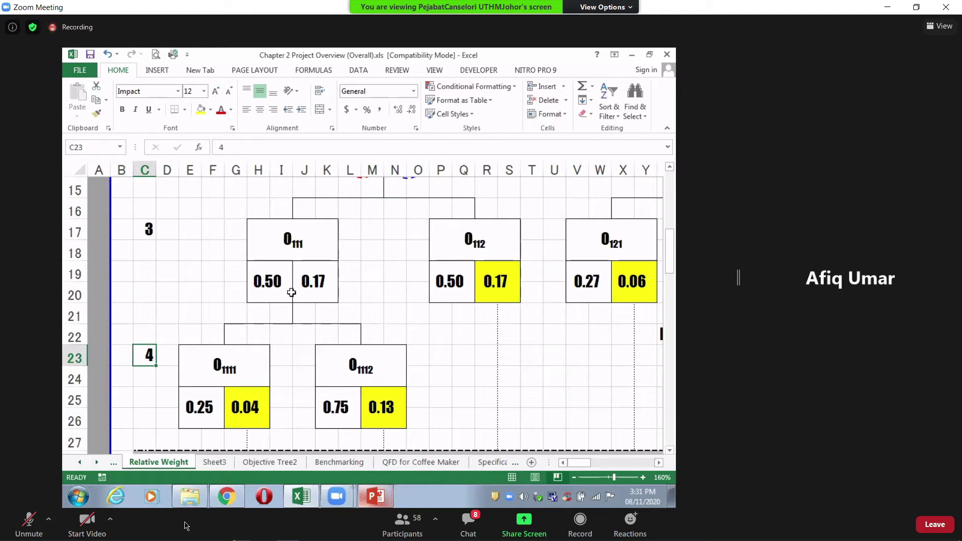
scroll(394, 252, up, 1)
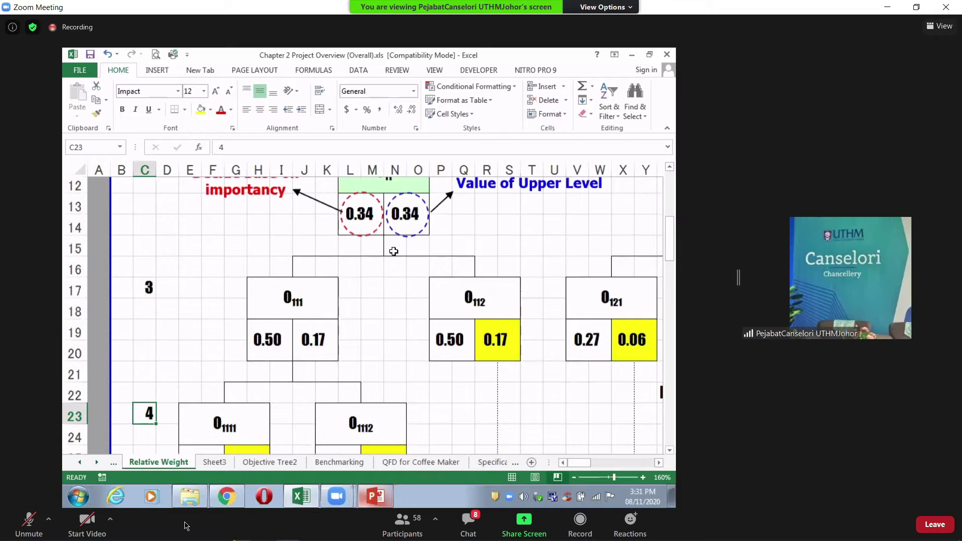
scroll(394, 250, up, 1)
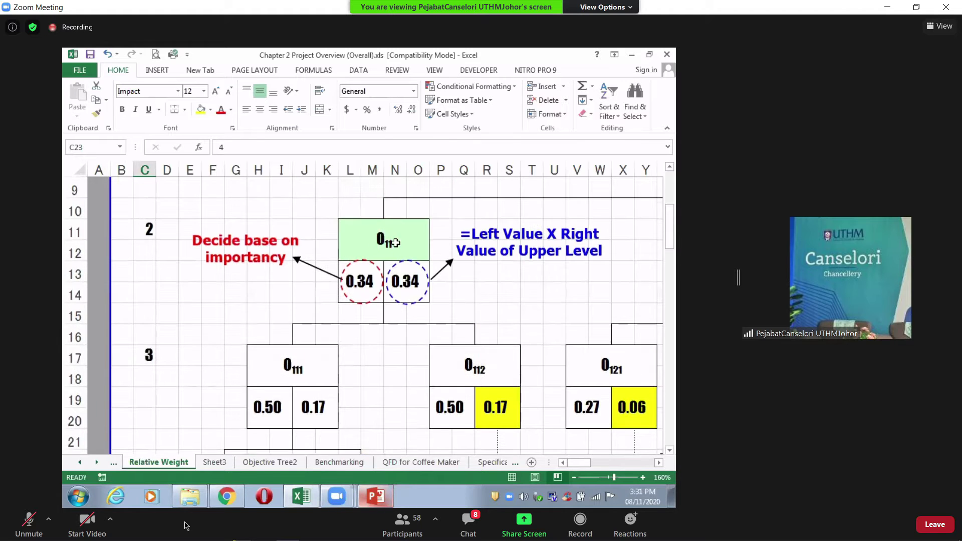